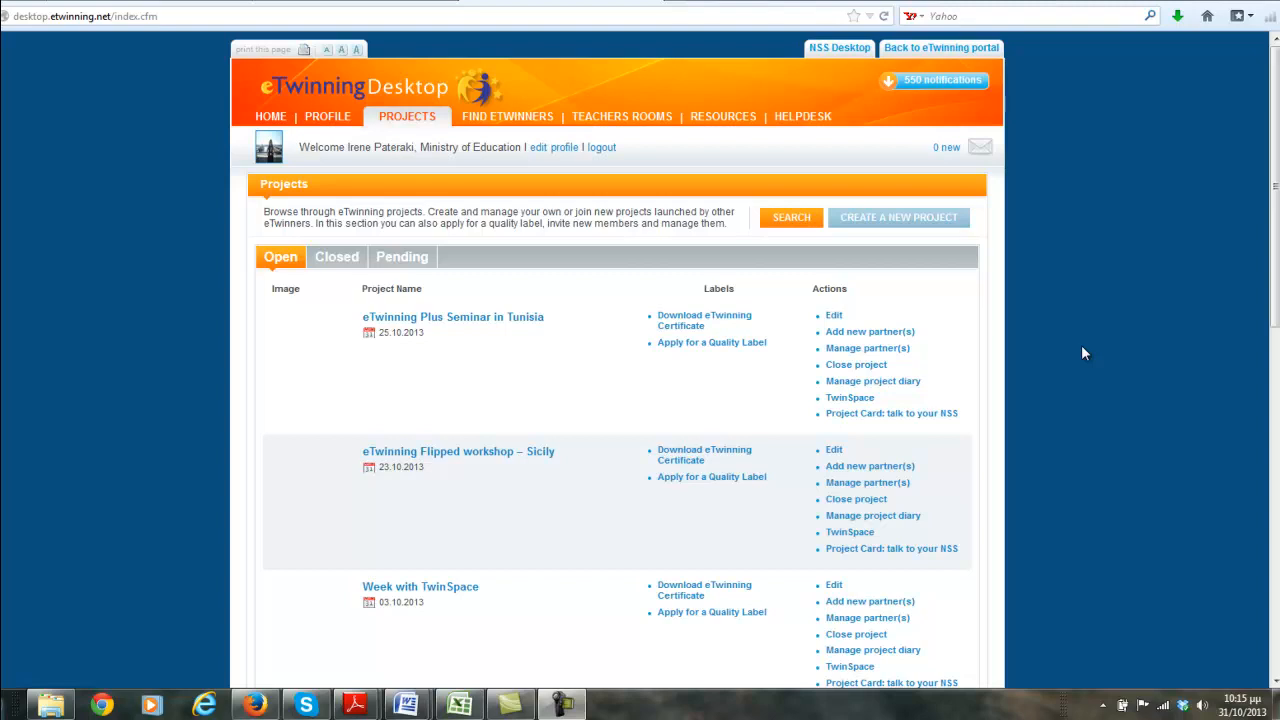
# Open the TwinSpace of the eTwinning Belfast Multi-Lateral event "Maritime histories and cultures" from the open projects list
pyautogui.click(396, 118)
pyautogui.scroll(-5, 396, 118)
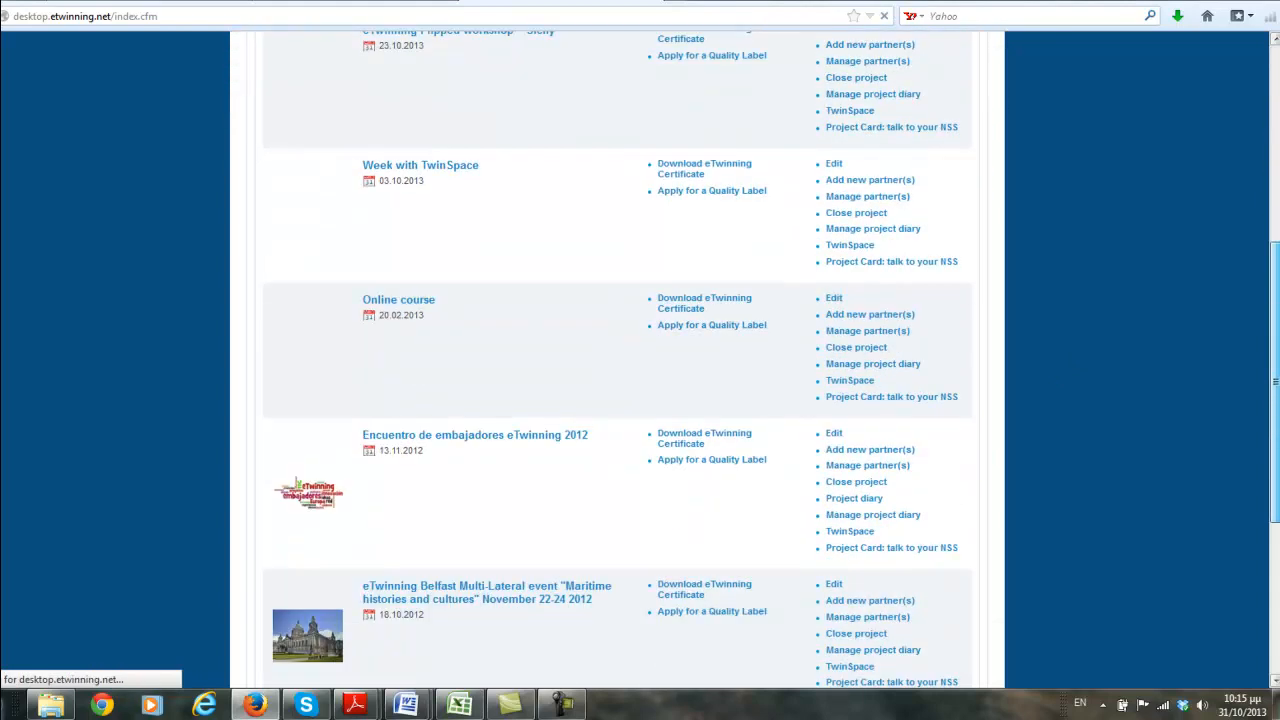
pyautogui.moveTo(1275, 427); pyautogui.dragTo(1275, 186)
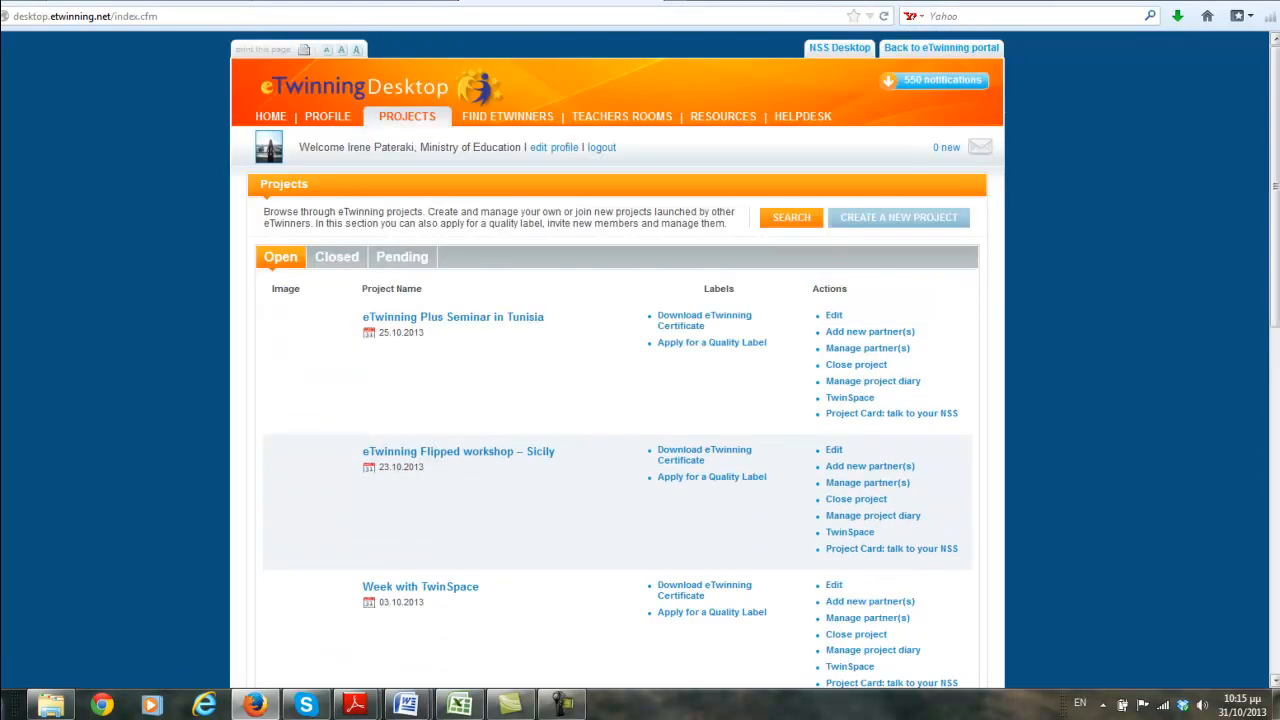
pyautogui.moveTo(1275, 262); pyautogui.dragTo(1275, 581)
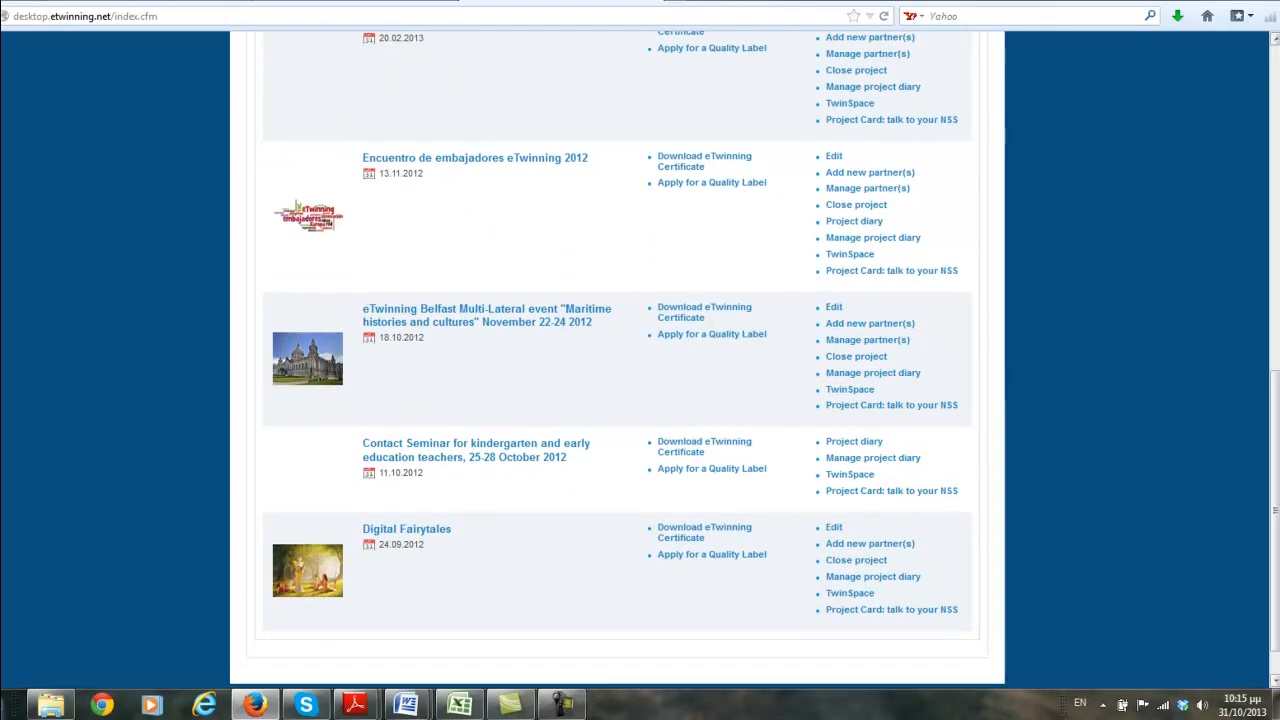
pyautogui.click(851, 390)
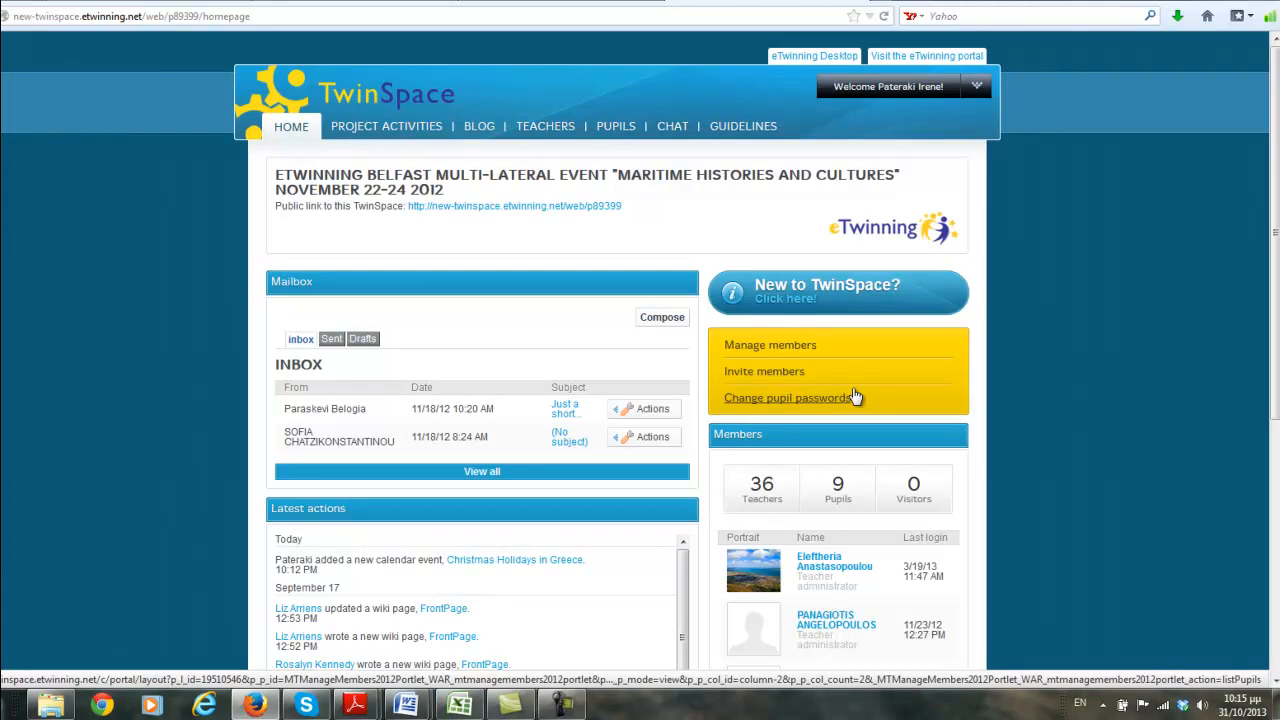
# Start composing a new mailbox message with the subject "Hi!"
pyautogui.click(662, 318)
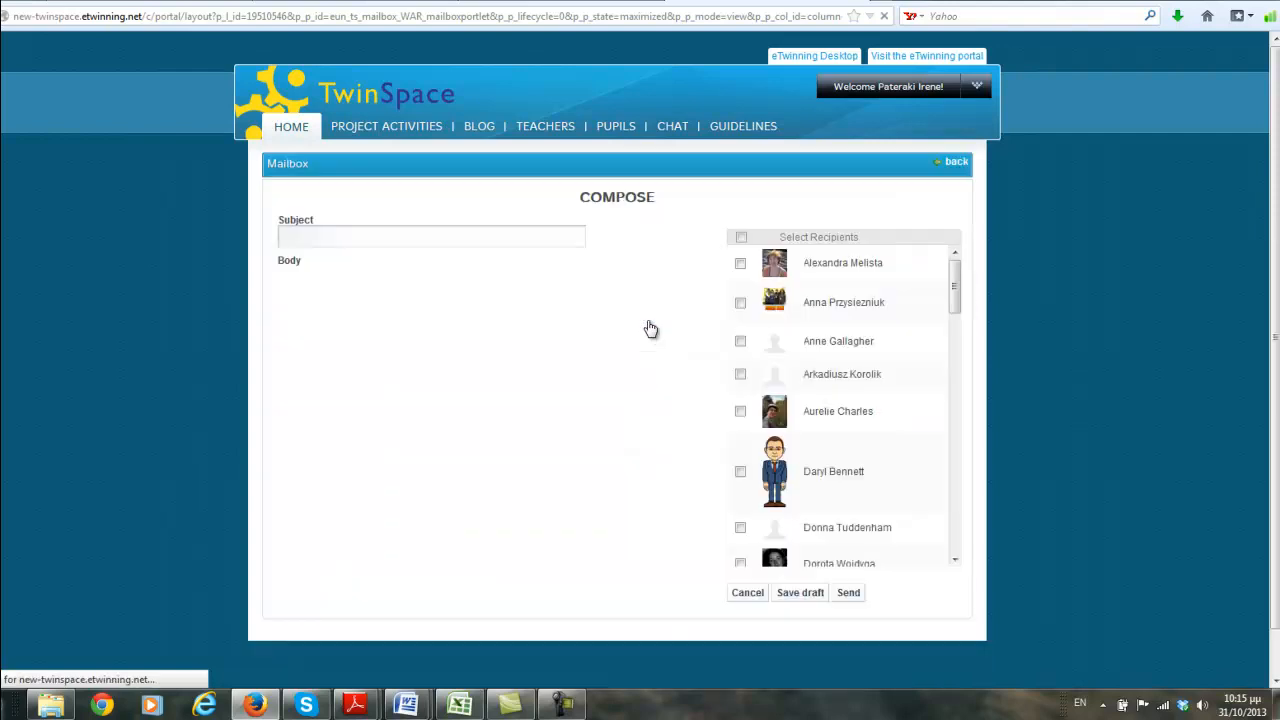
pyautogui.click(318, 235)
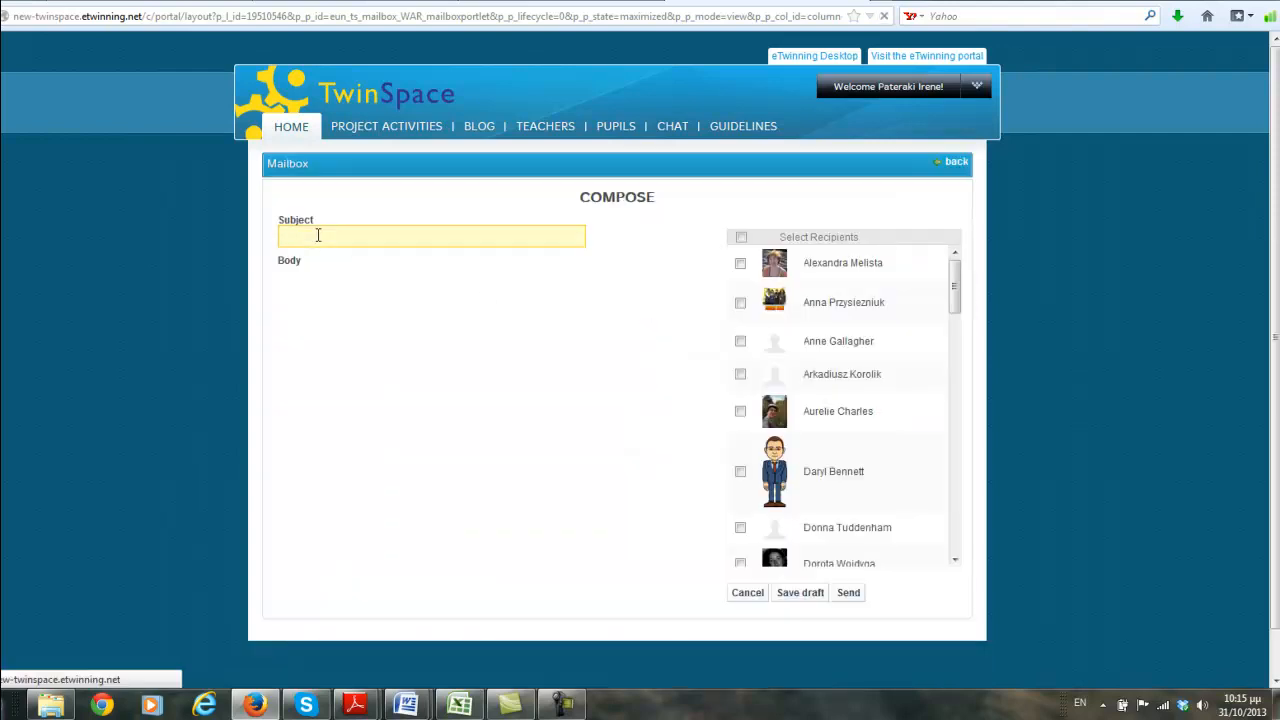
pyautogui.write('Hi!')
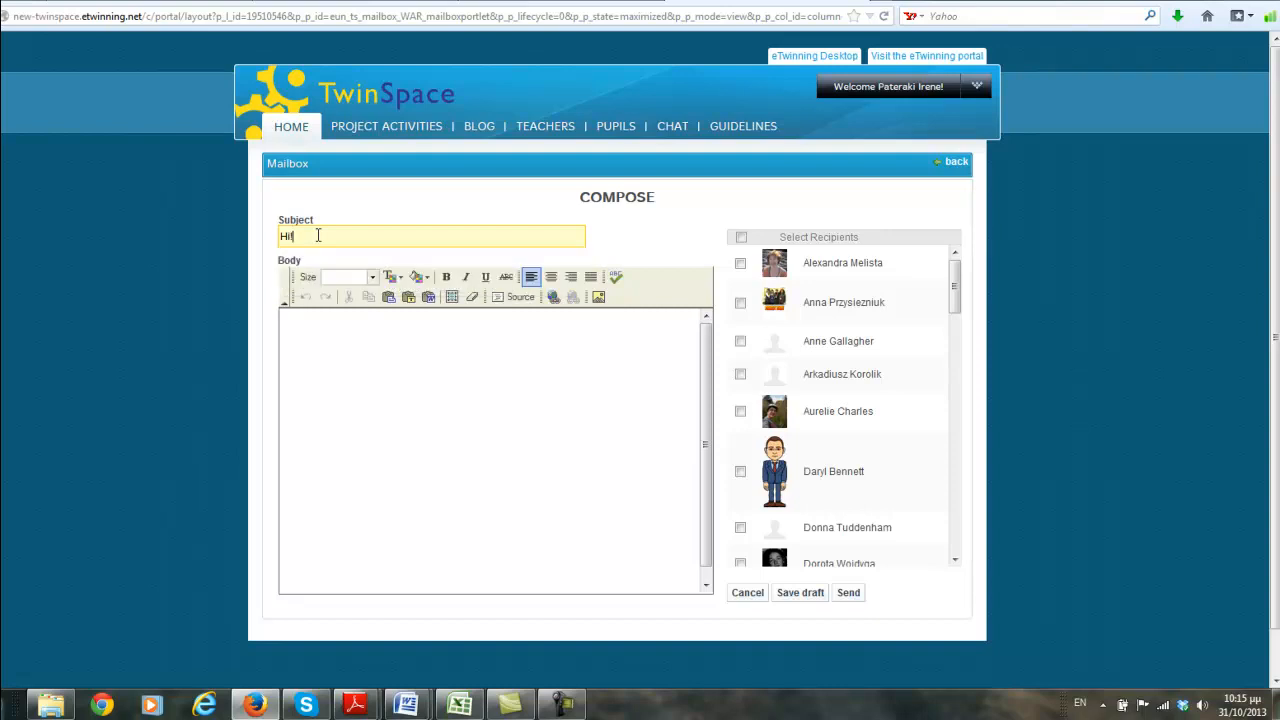
# Write the message body "Good luck with your training", followed by "Best," and the sender's first name on separate lines
pyautogui.click(313, 331)
pyautogui.write('Goo')
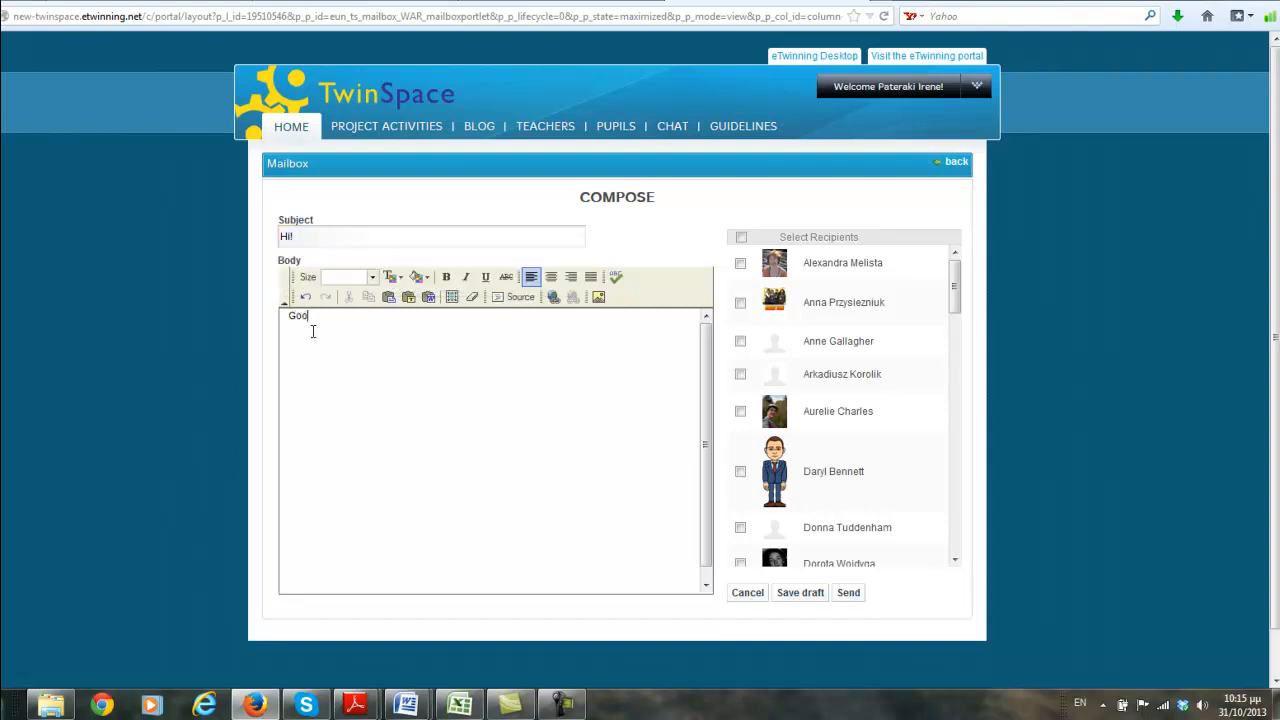
pyautogui.write('d luck w')
pyautogui.write('ith your tr')
pyautogui.write('aining ')
pyautogui.write('Best')
pyautogui.write(',')
pyautogui.press('Return')
pyautogui.write('Irene')
# Select the member who wrote the inbox message "Just a short message!" as the only recipient and send the message
pyautogui.moveTo(955, 282); pyautogui.dragTo(956, 449)
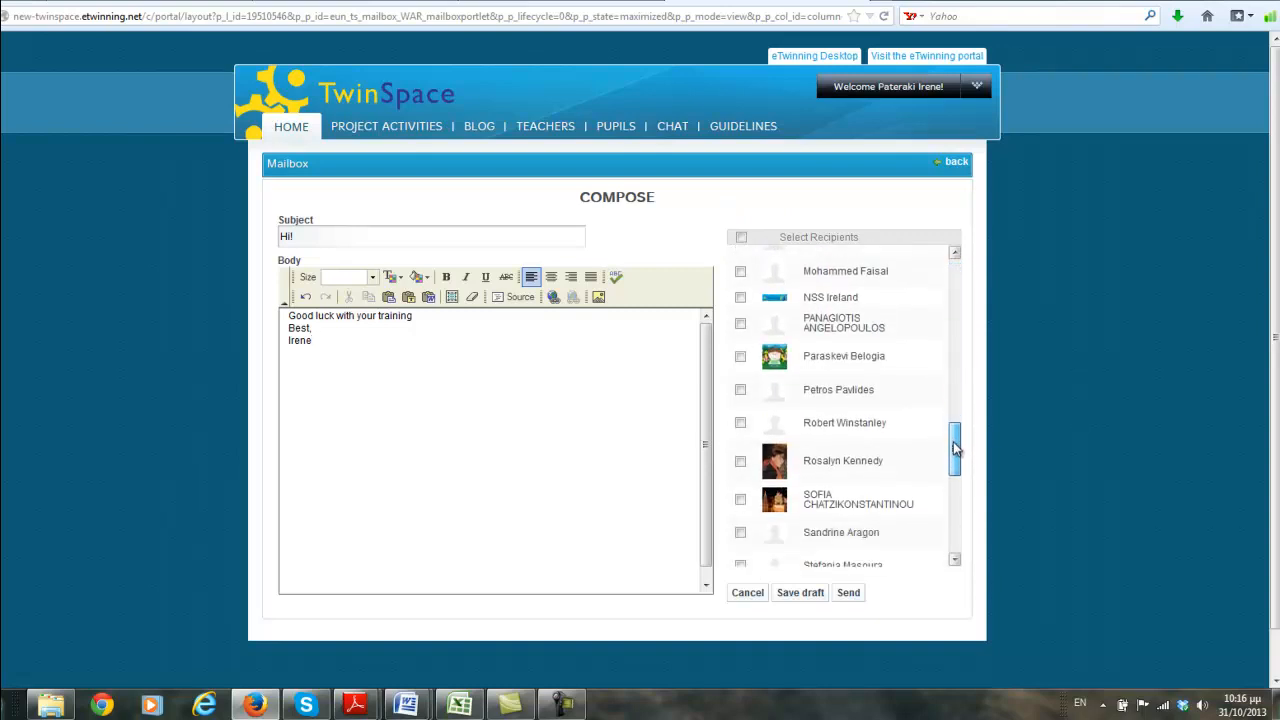
pyautogui.click(740, 358)
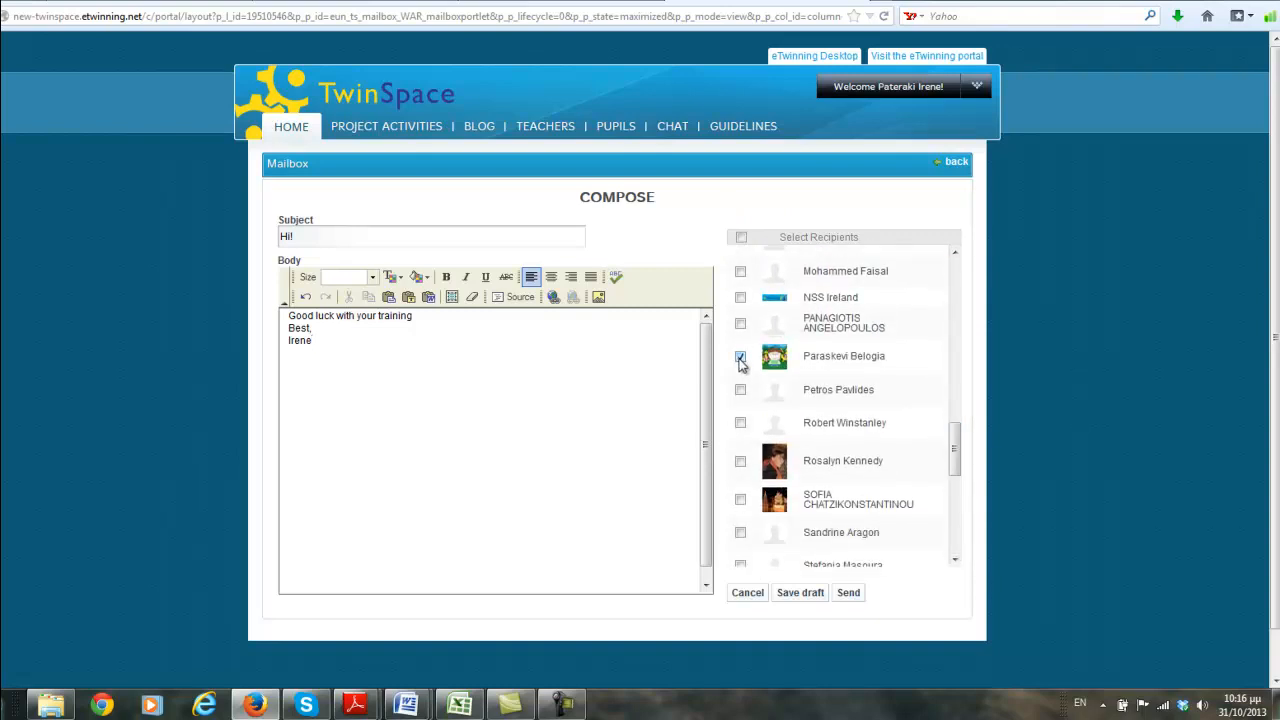
pyautogui.click(848, 594)
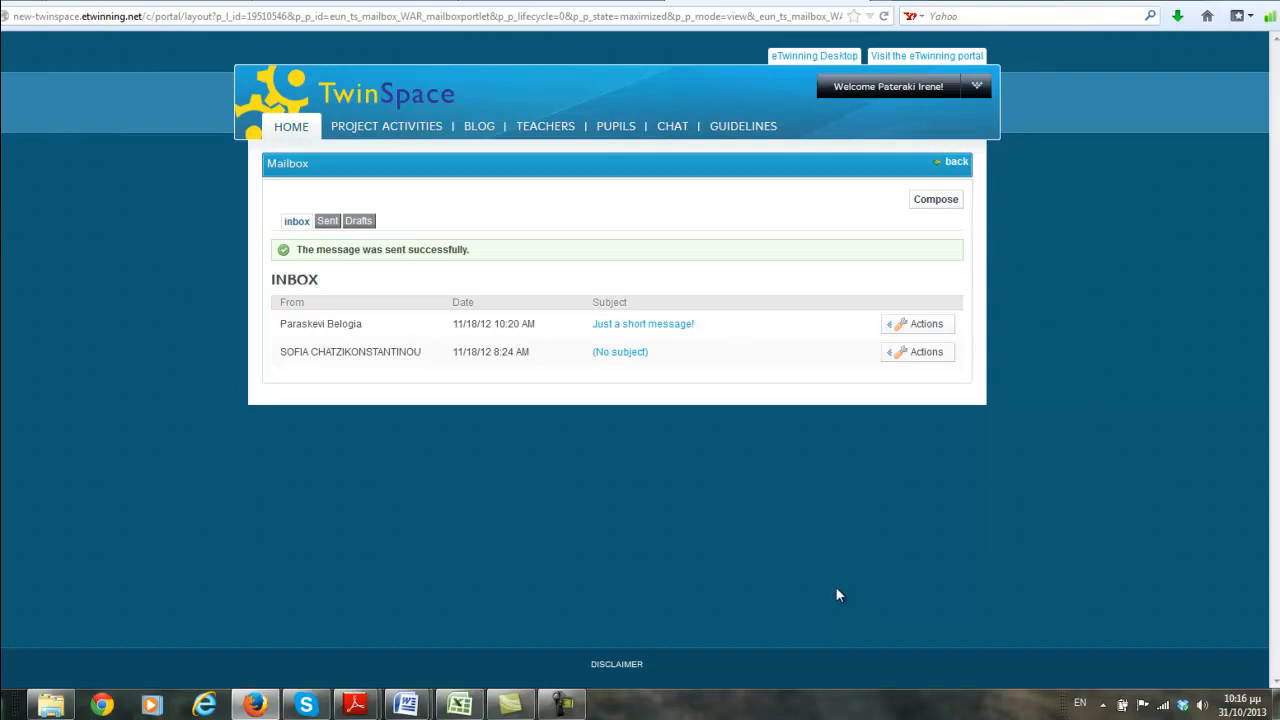
# Return to the TwinSpace homepage and start a new calendar event titled "Independance day in Thessaloniki"
pyautogui.click(296, 133)
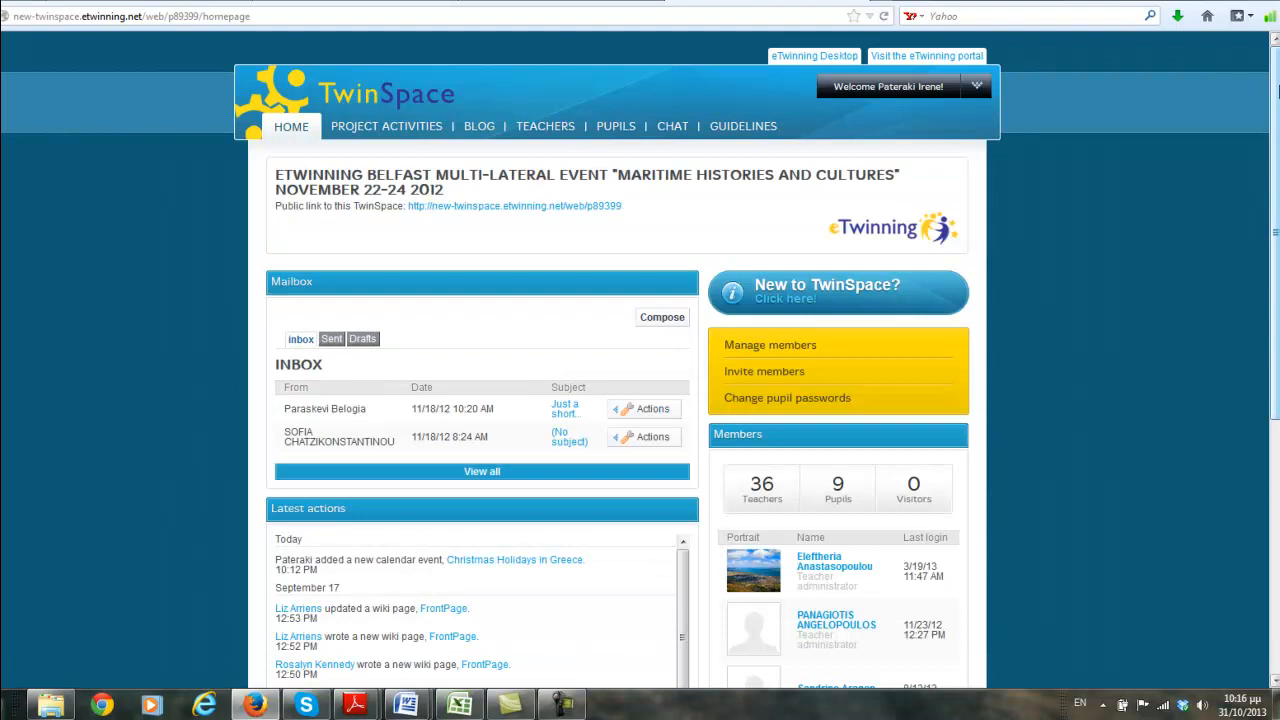
pyautogui.moveTo(1278, 91); pyautogui.dragTo(1278, 345)
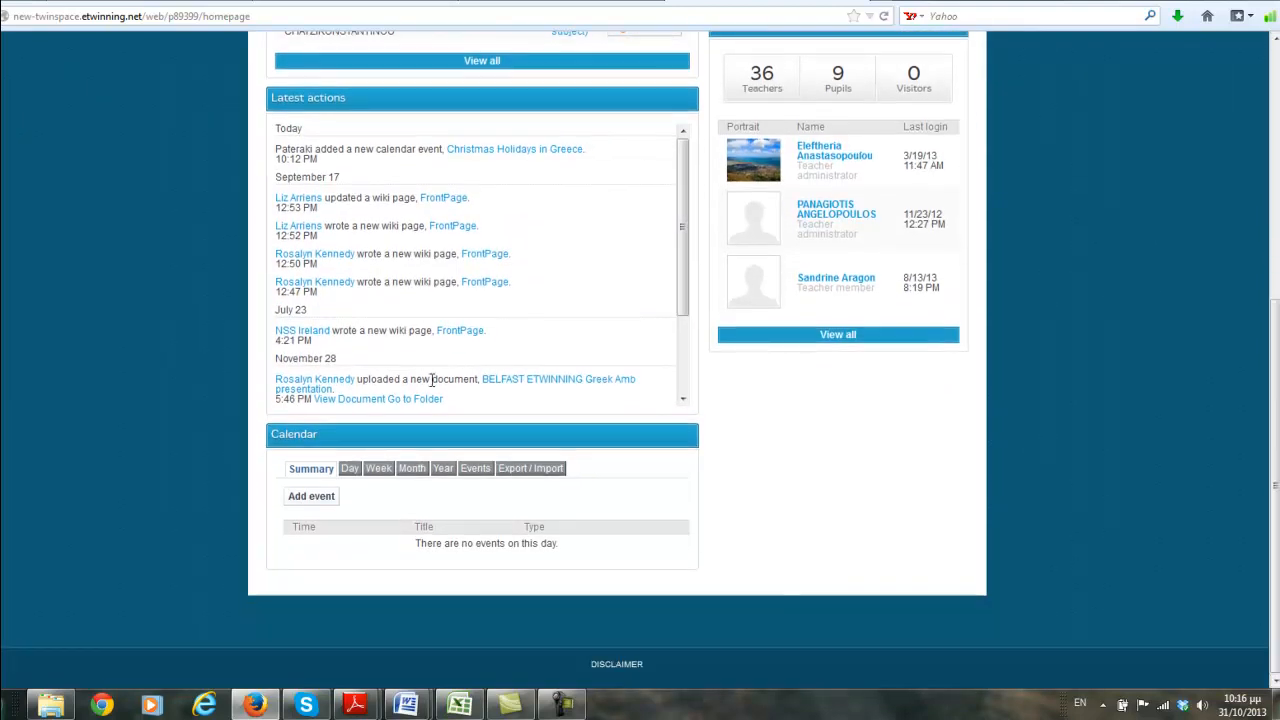
pyautogui.click(313, 502)
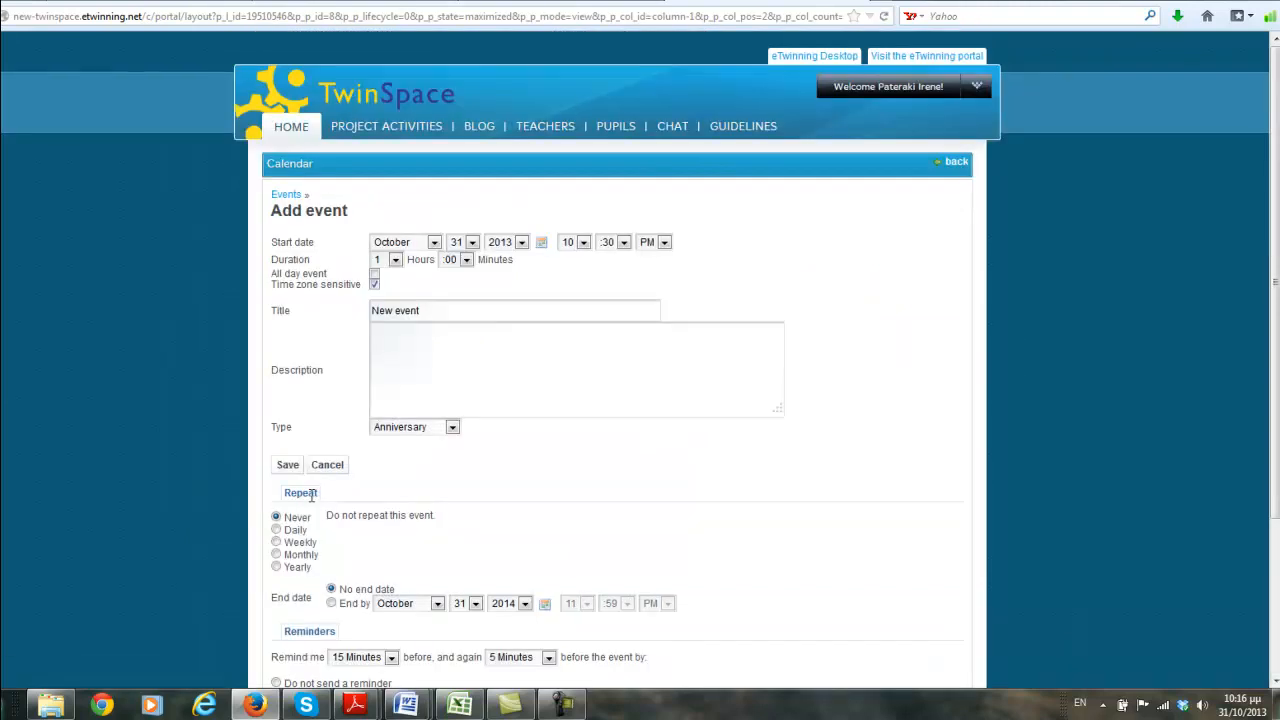
pyautogui.moveTo(431, 308); pyautogui.dragTo(363, 322)
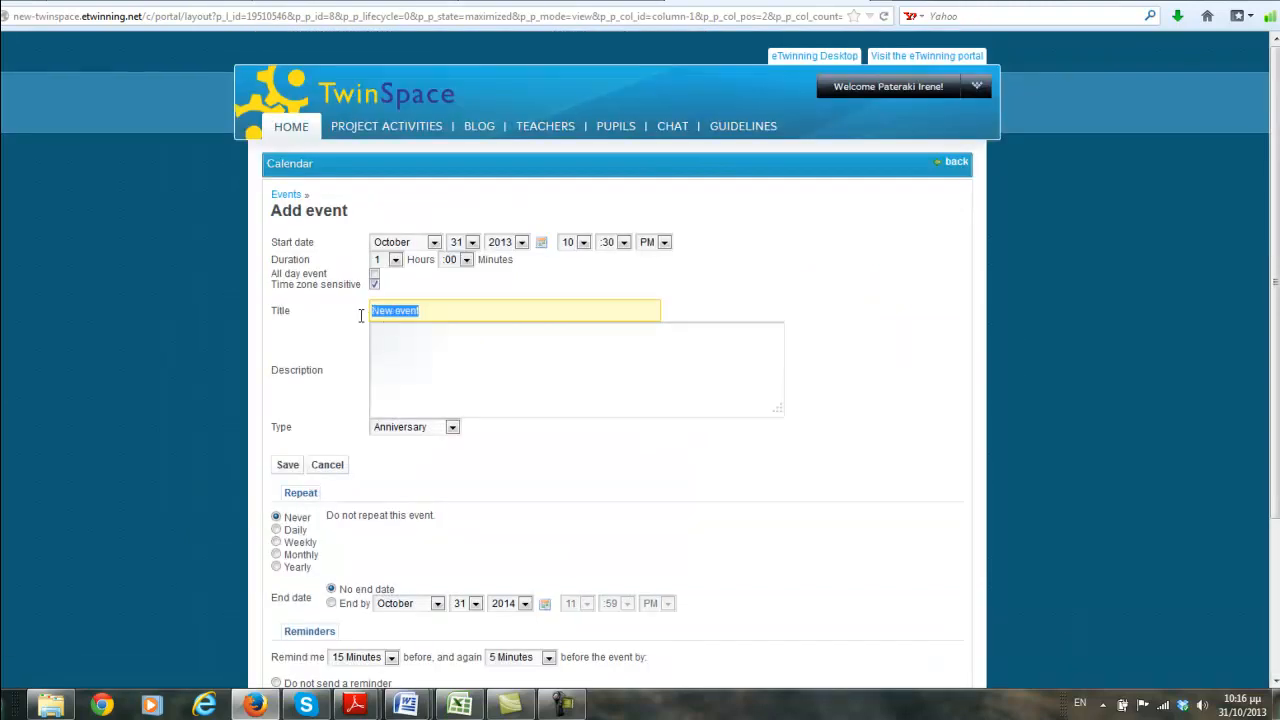
pyautogui.press('BackSpace')
pyautogui.write('Independance day in Thessaloniki')
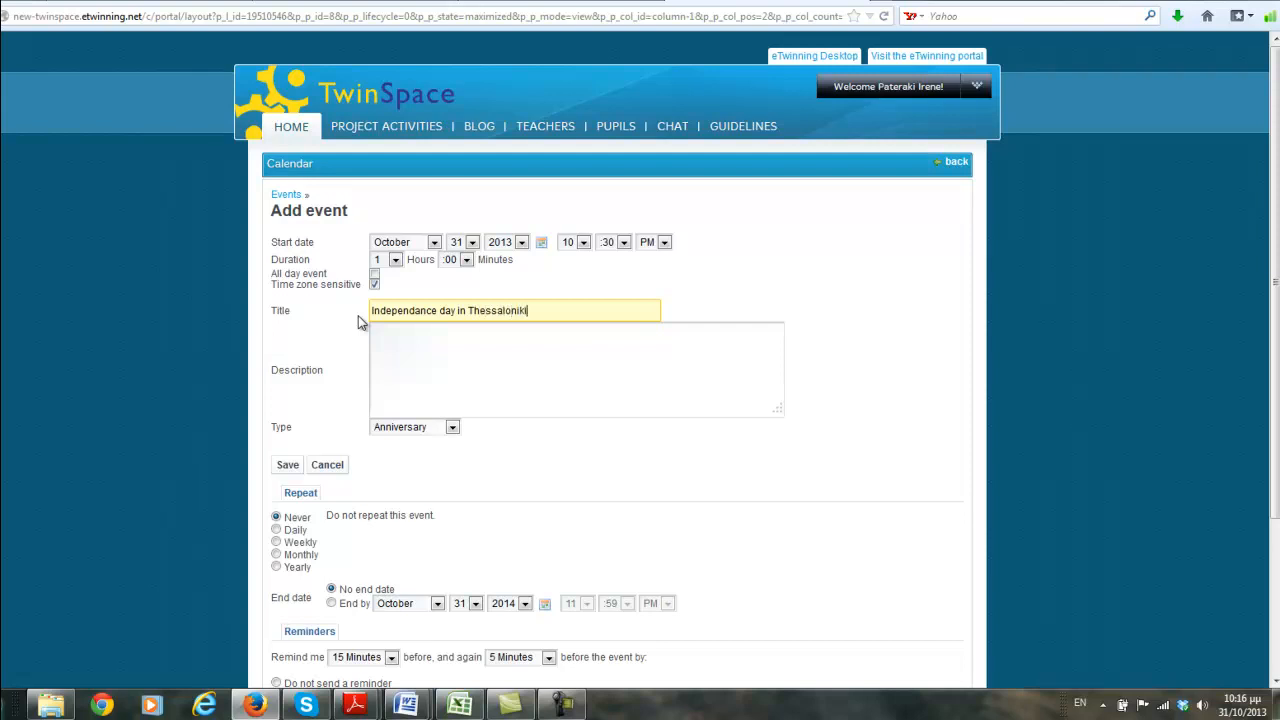
# Set the day to 26 in both the event's start date and its repeat end date
pyautogui.click(474, 244)
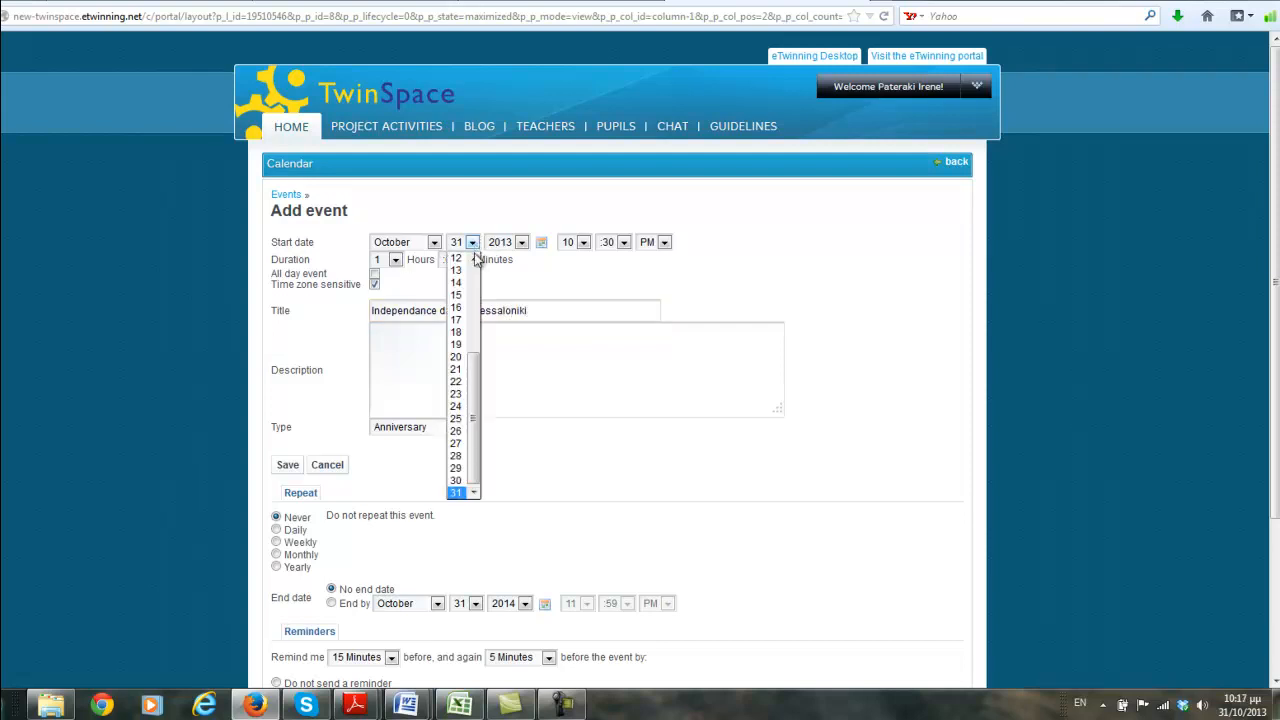
pyautogui.click(459, 431)
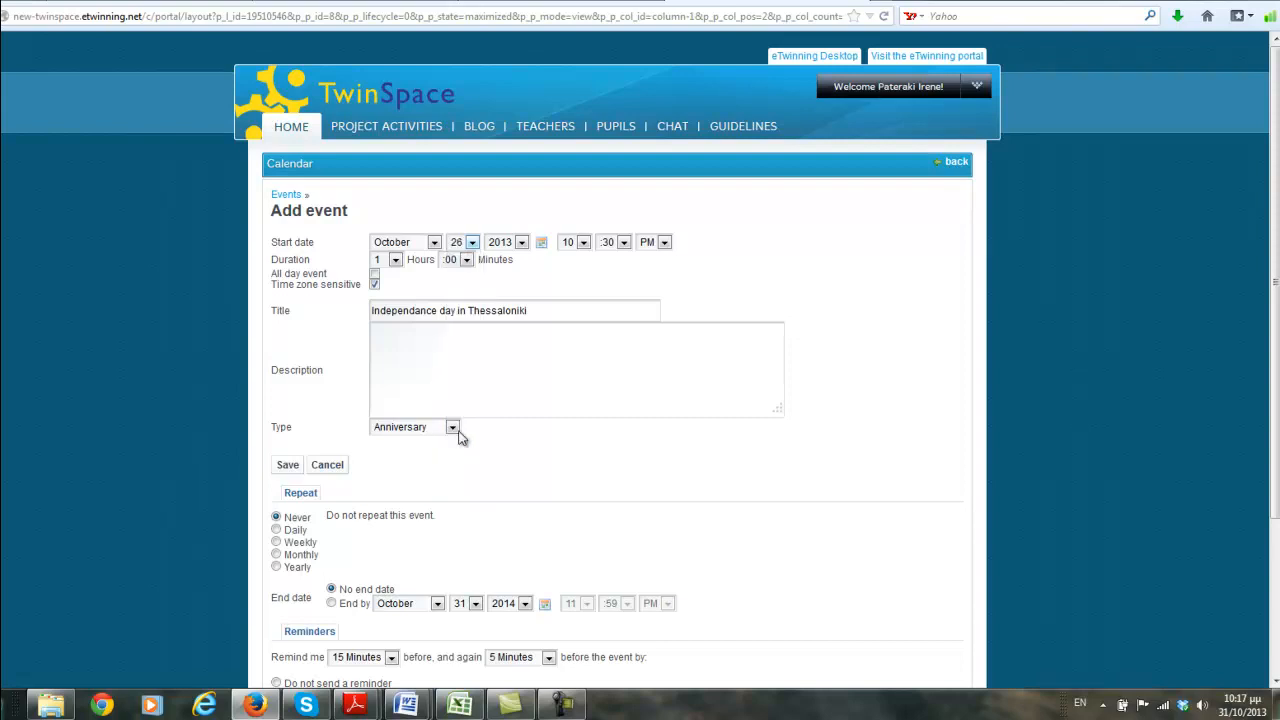
pyautogui.click(476, 604)
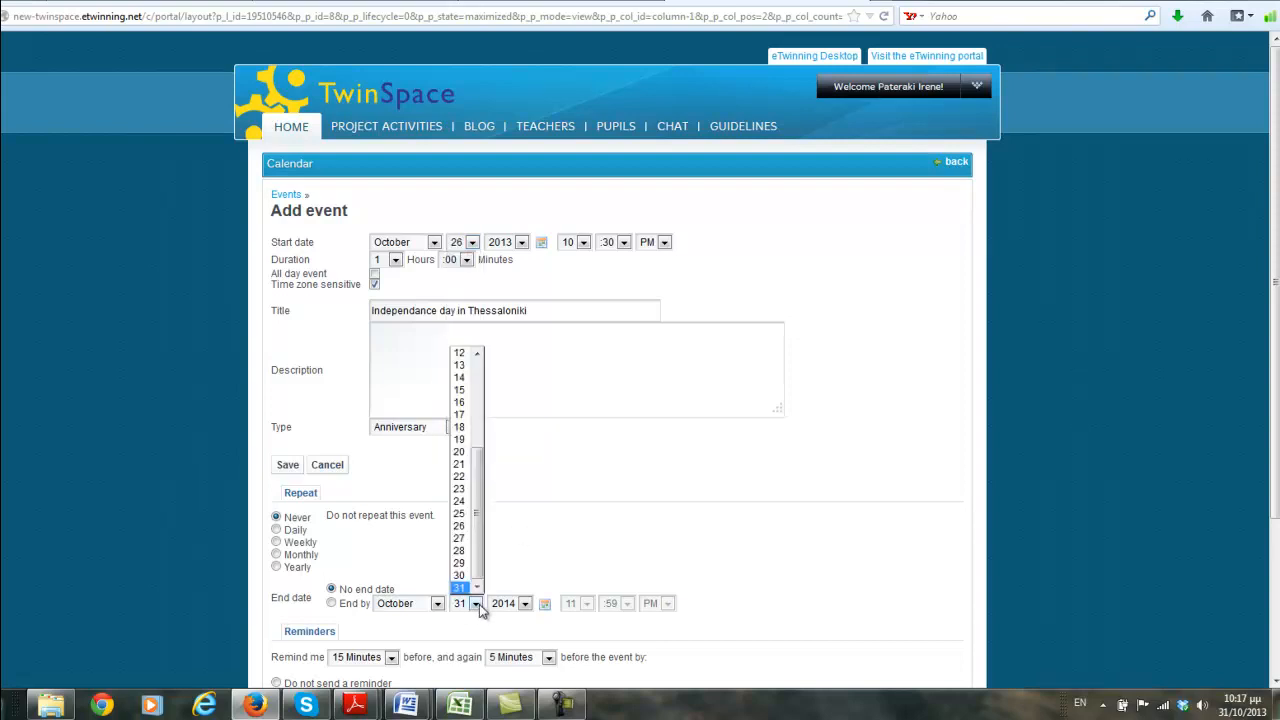
pyautogui.click(466, 530)
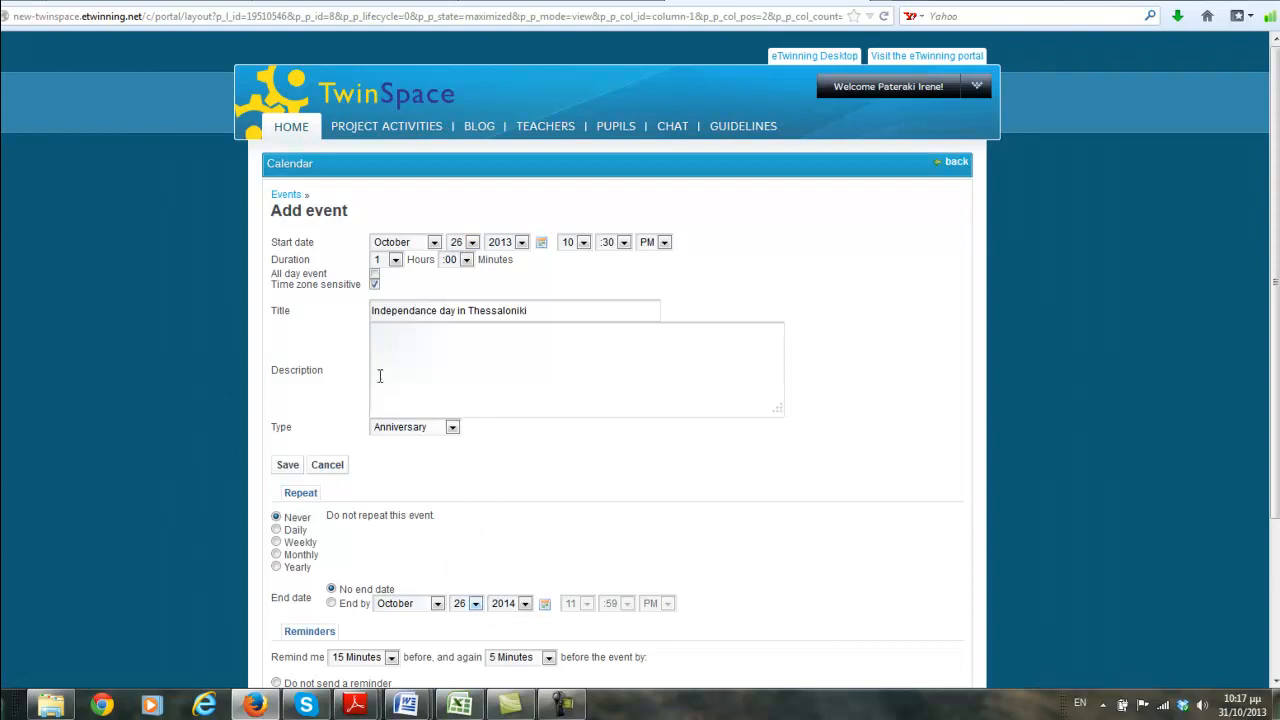
# Enter the event description "schools are closed" and set the event type to Holiday
pyautogui.click(388, 335)
pyautogui.write('schools ')
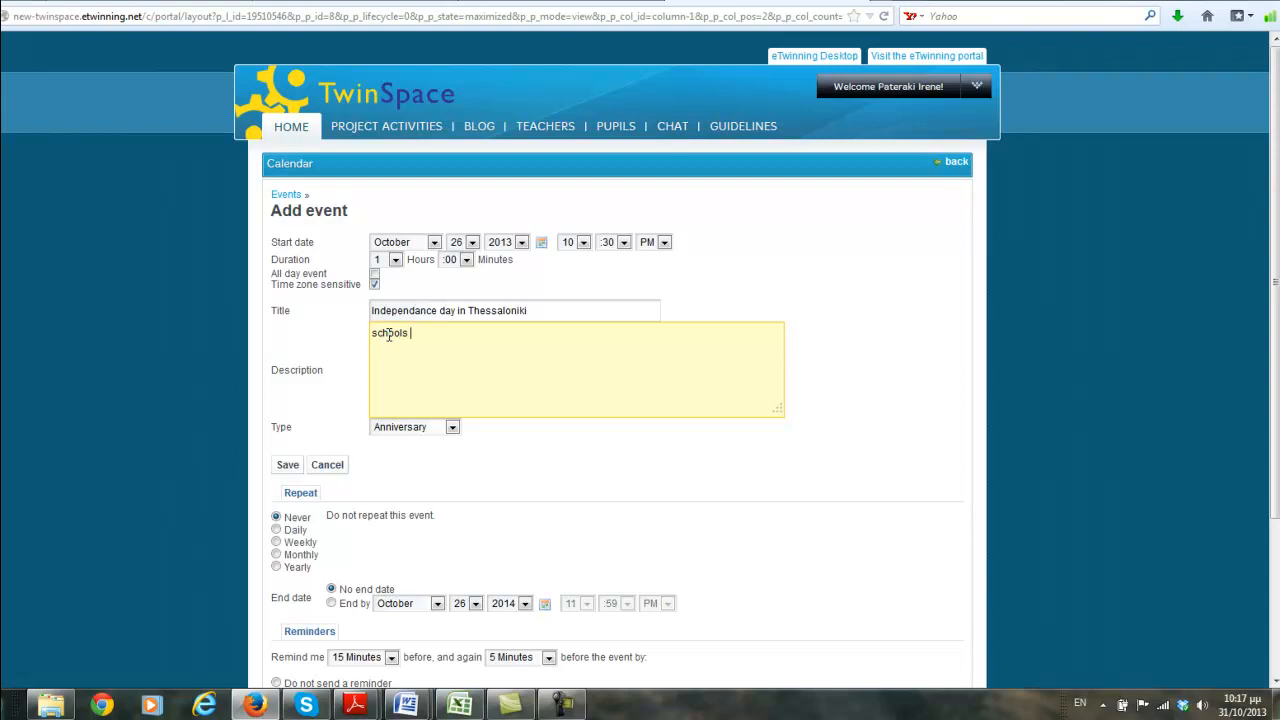
pyautogui.write('are closed')
pyautogui.click(452, 428)
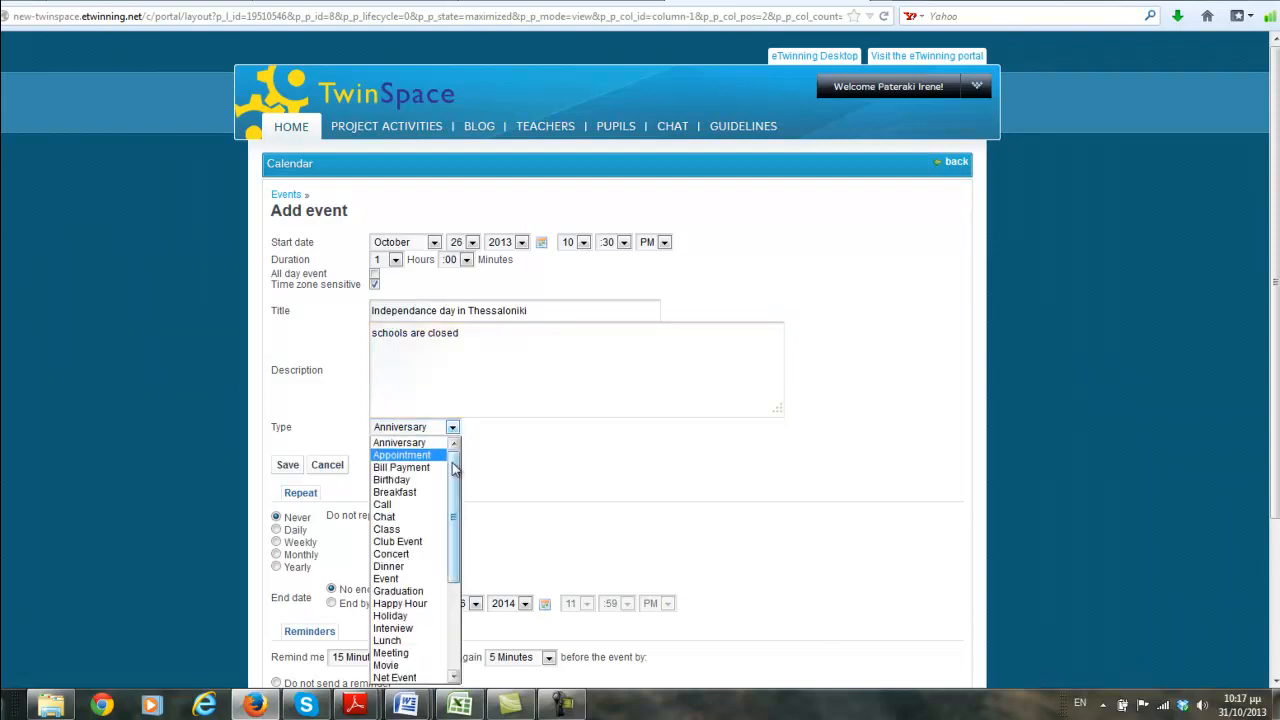
pyautogui.moveTo(455, 464); pyautogui.dragTo(457, 521)
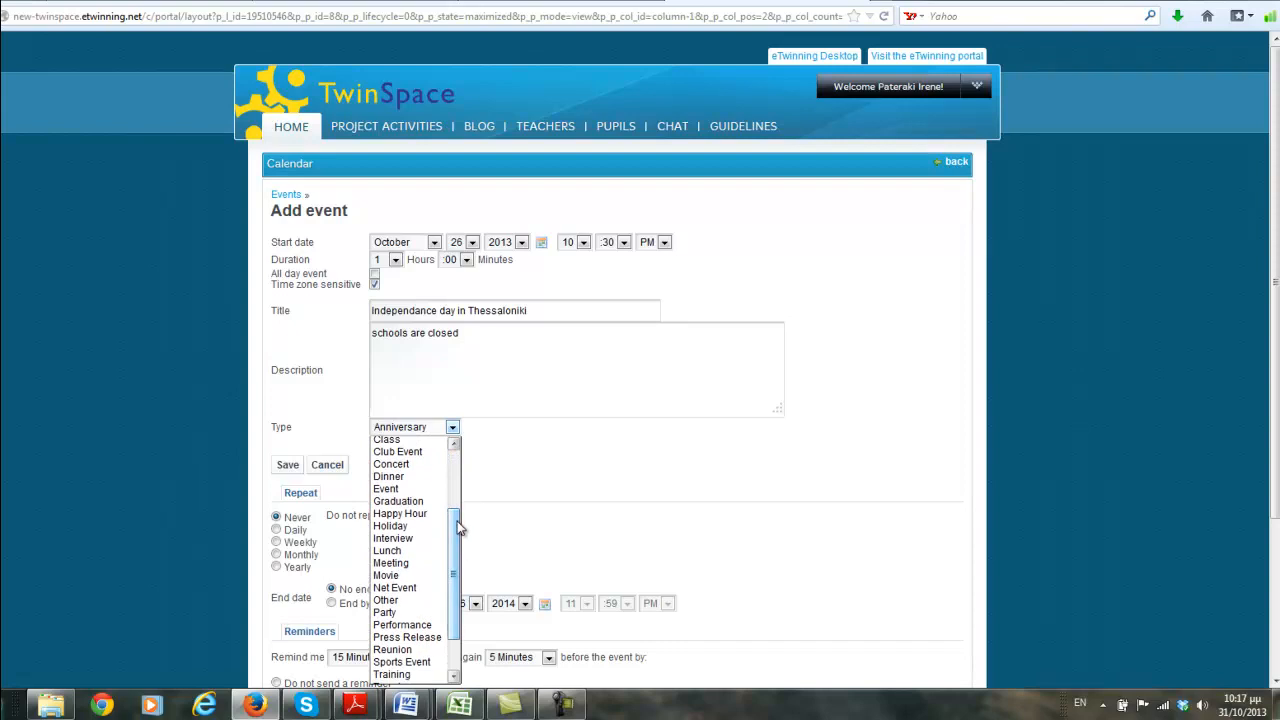
pyautogui.click(399, 528)
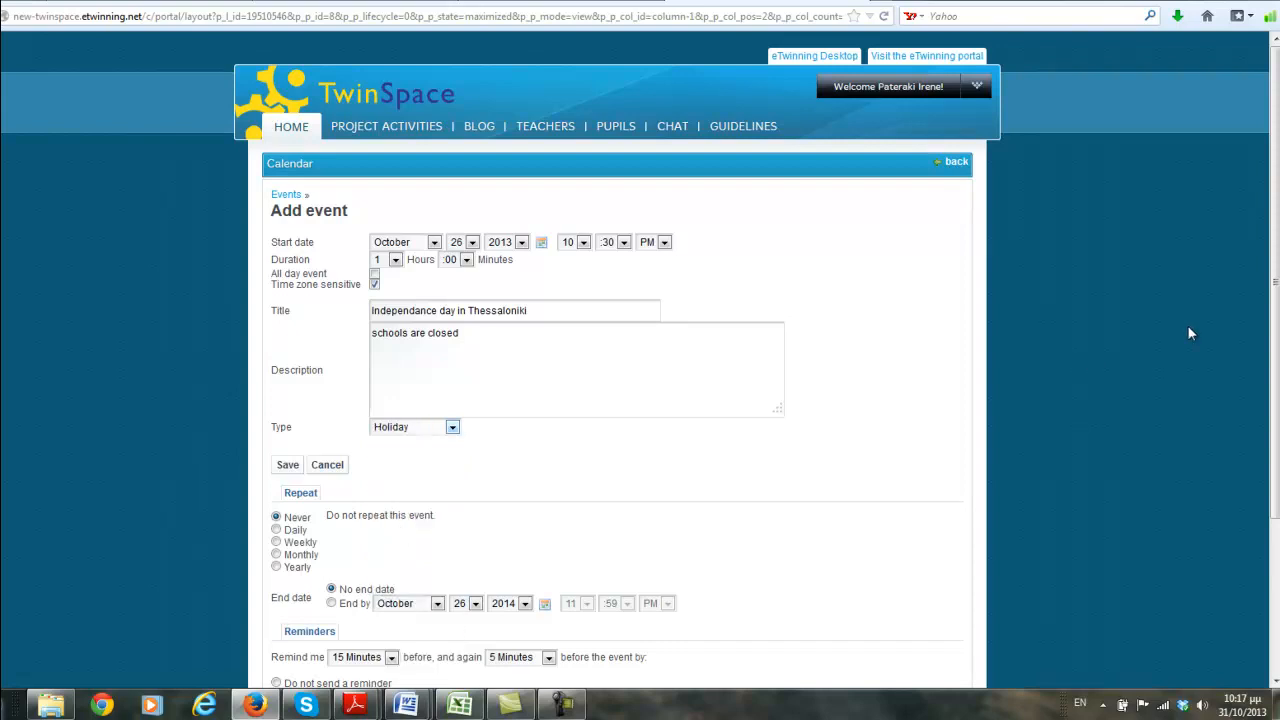
# Save the new event and open the calendar's list of all events
pyautogui.scroll(-3, 605, 365)
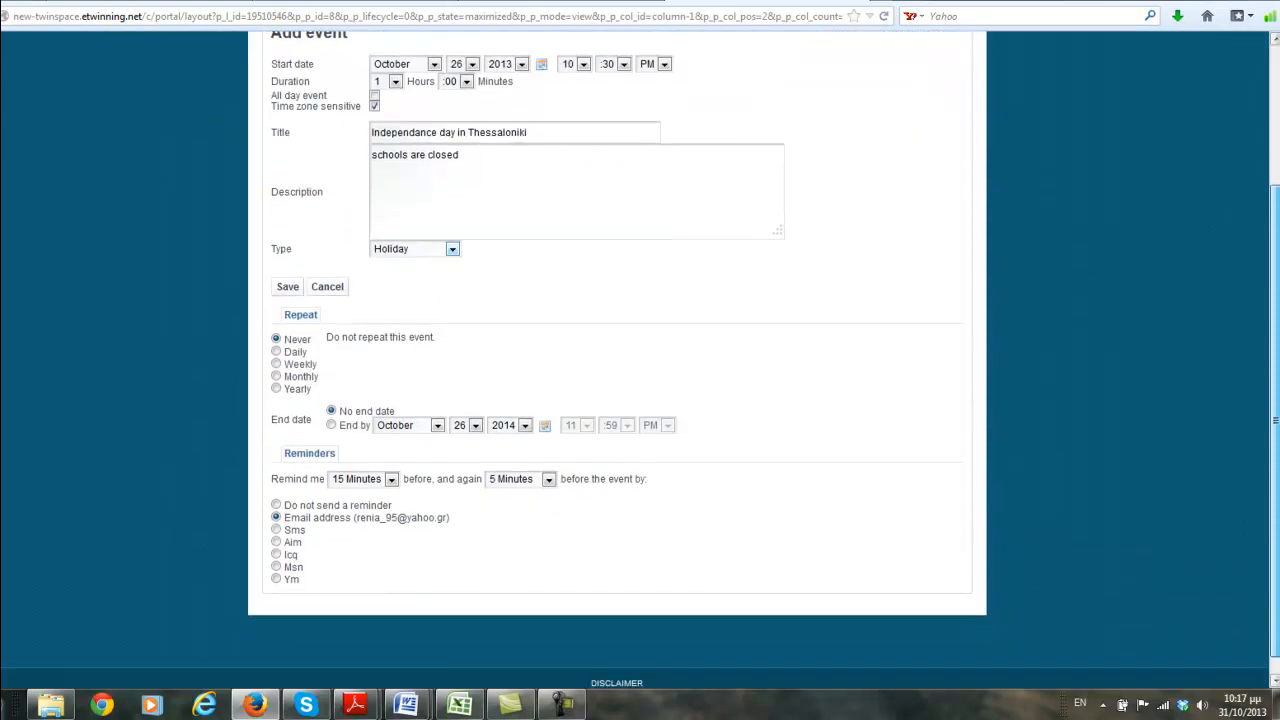
pyautogui.click(284, 270)
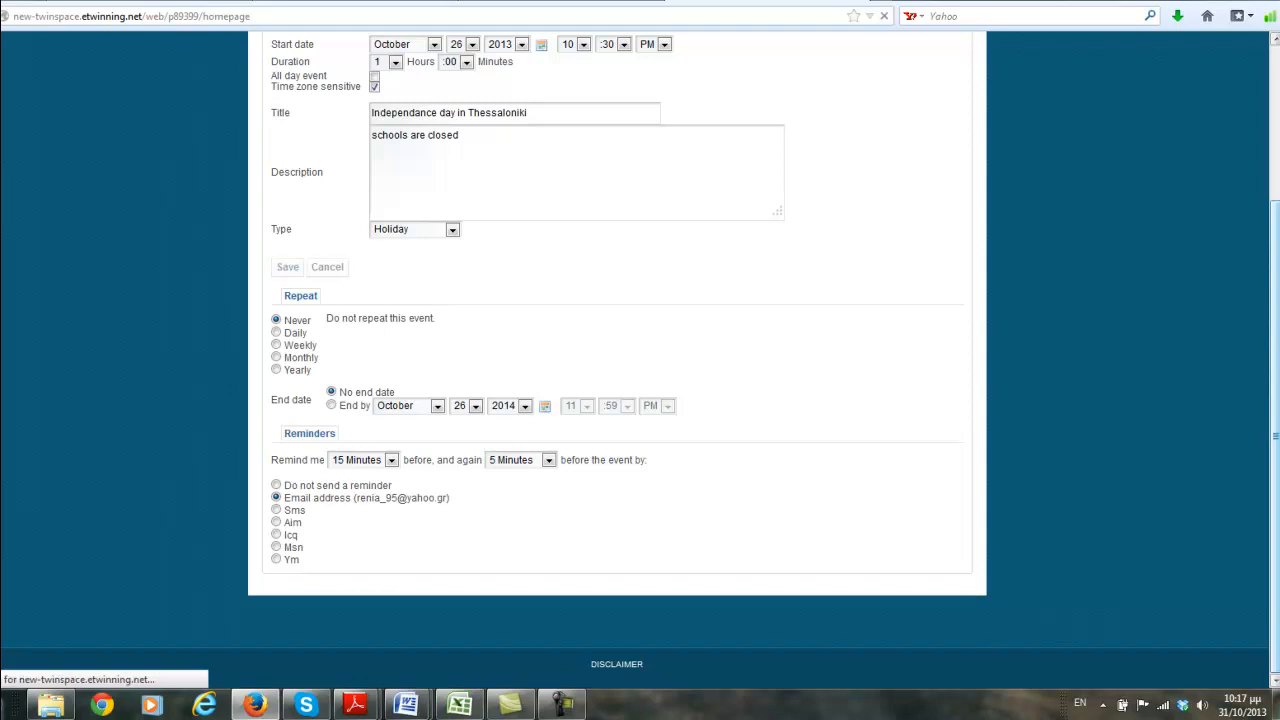
pyautogui.scroll(-8, 640, 400)
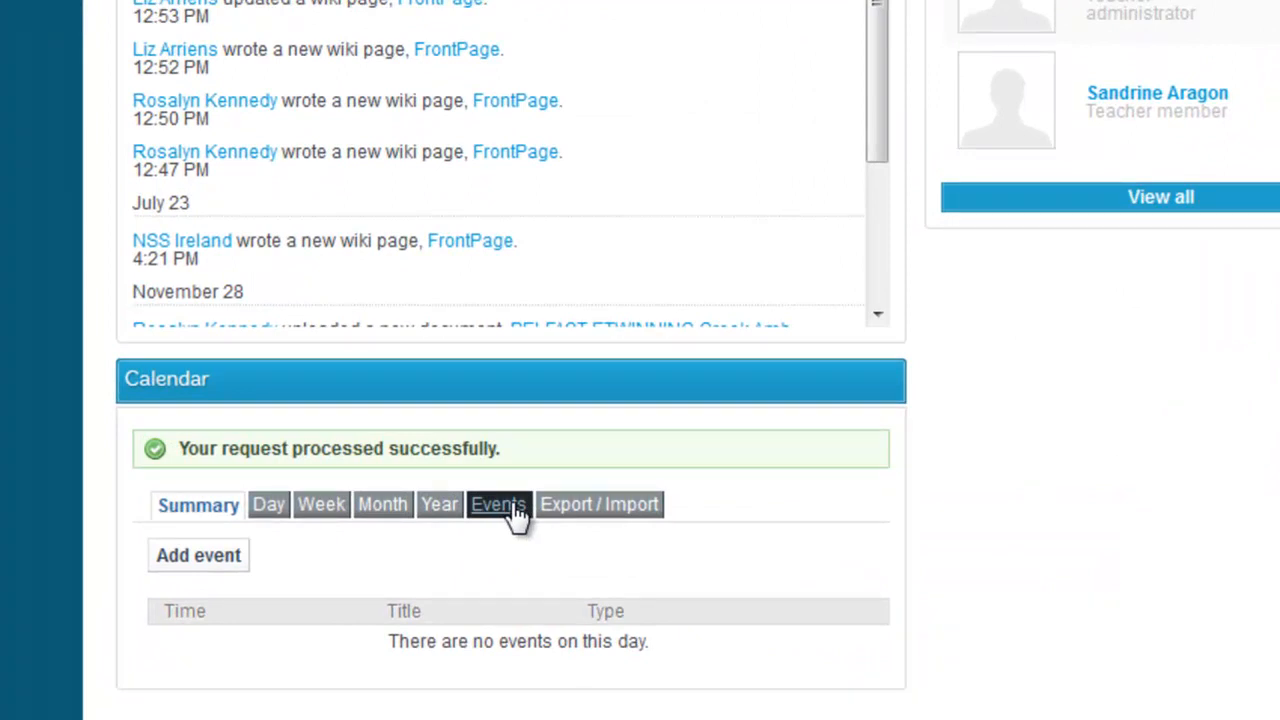
pyautogui.click(498, 505)
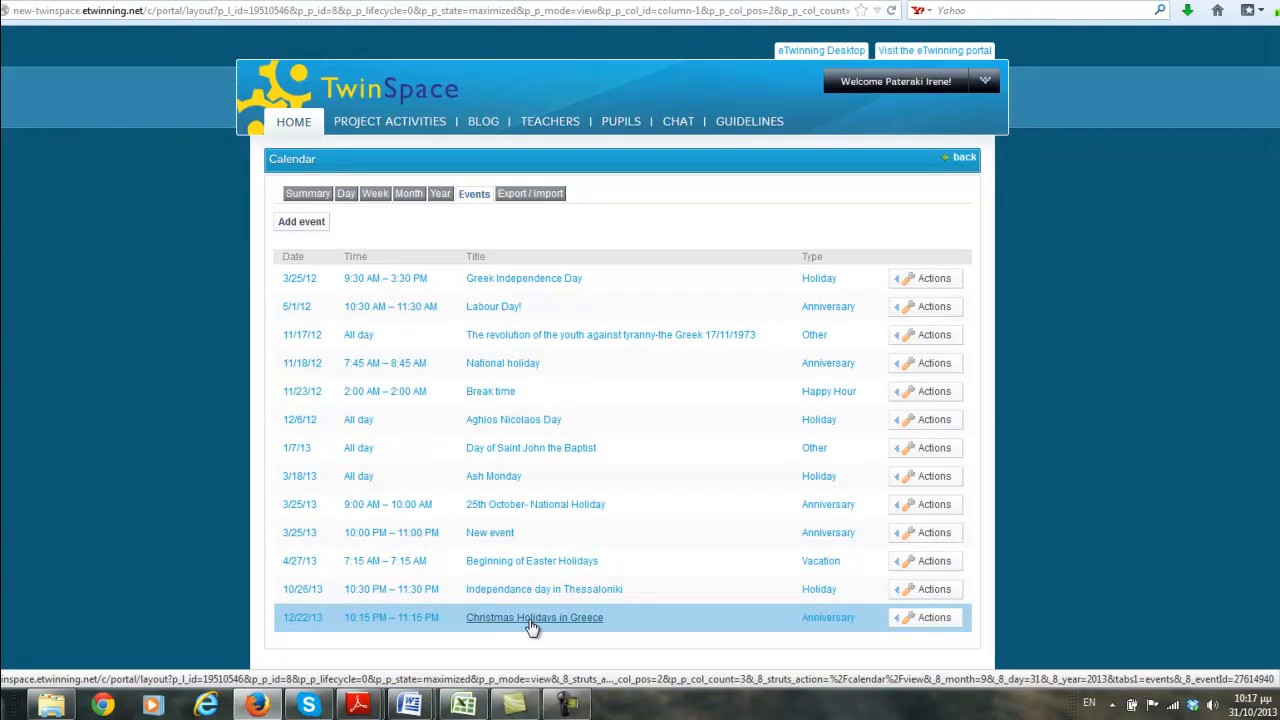
# Return to the homepage, open the own account's profile for editing, and submit the profile form
pyautogui.click(288, 124)
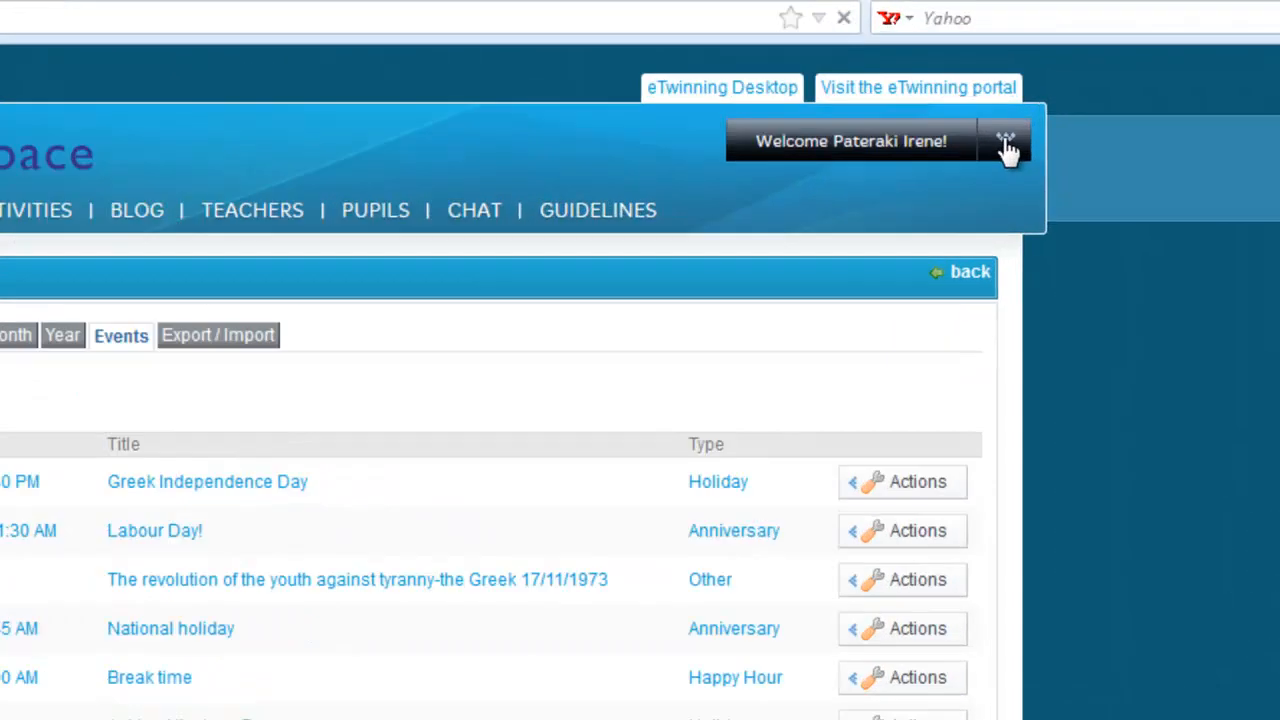
pyautogui.click(985, 83)
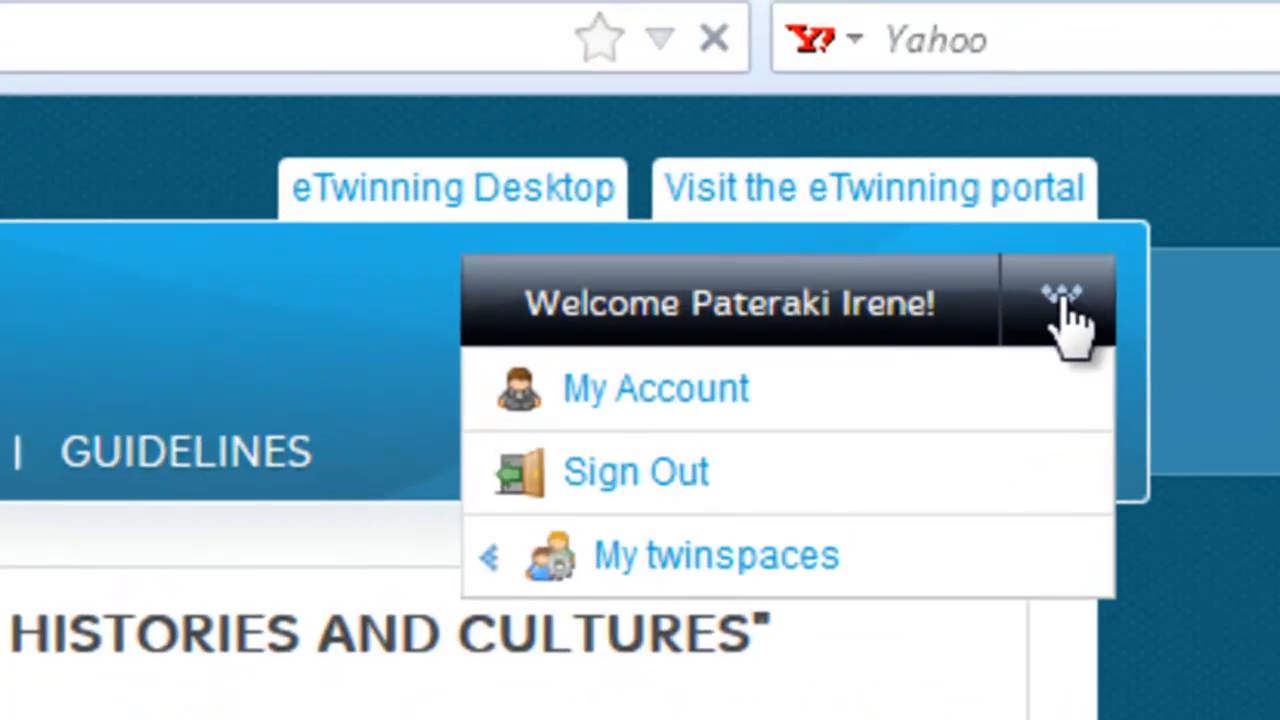
pyautogui.click(815, 402)
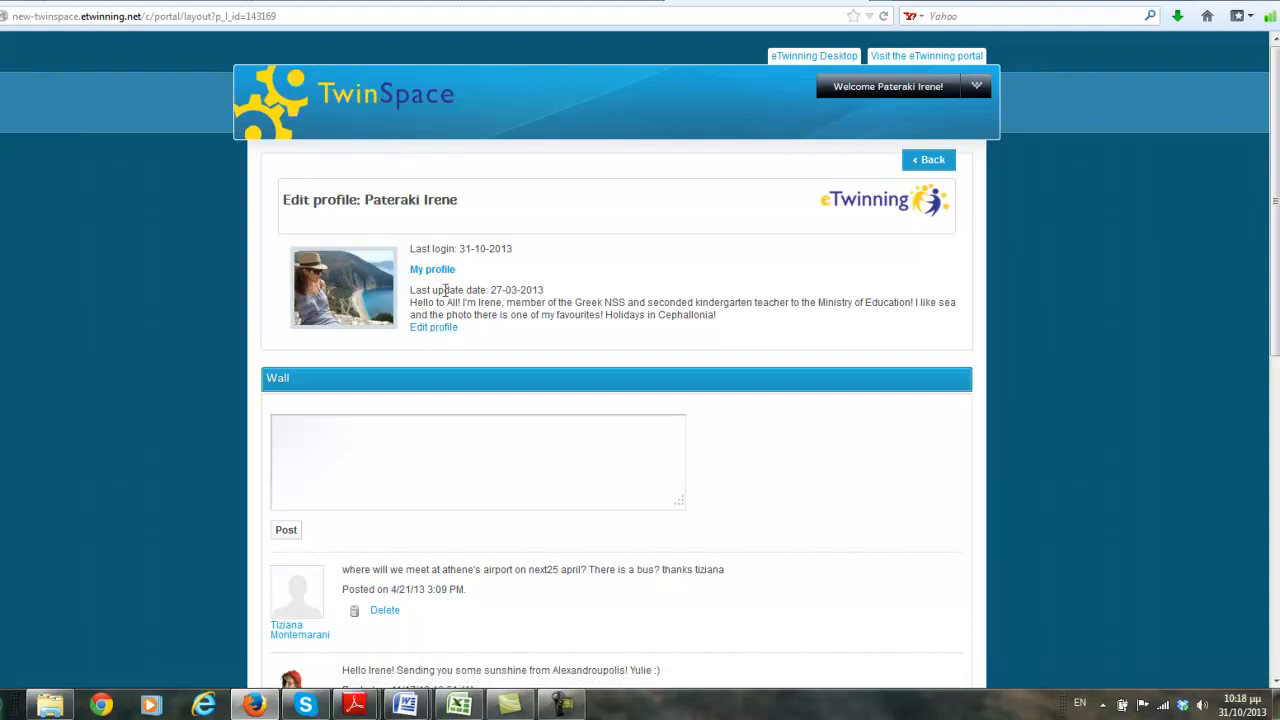
pyautogui.click(421, 336)
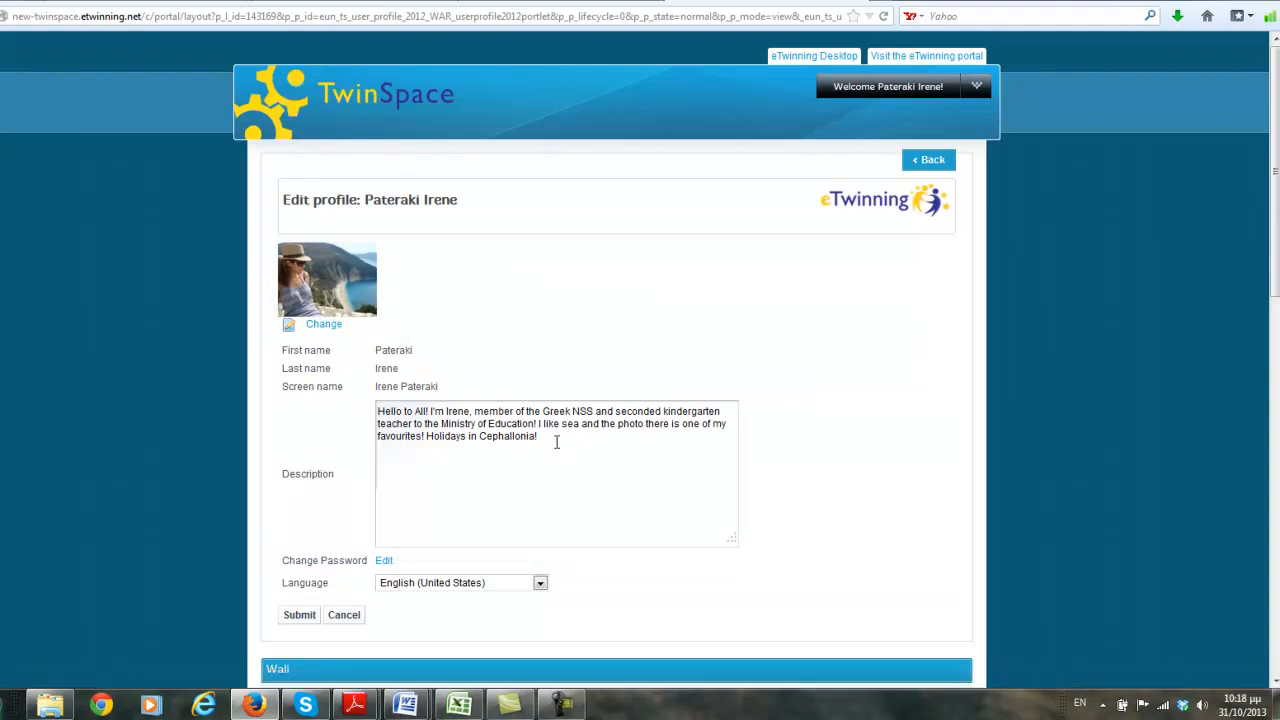
pyautogui.click(302, 618)
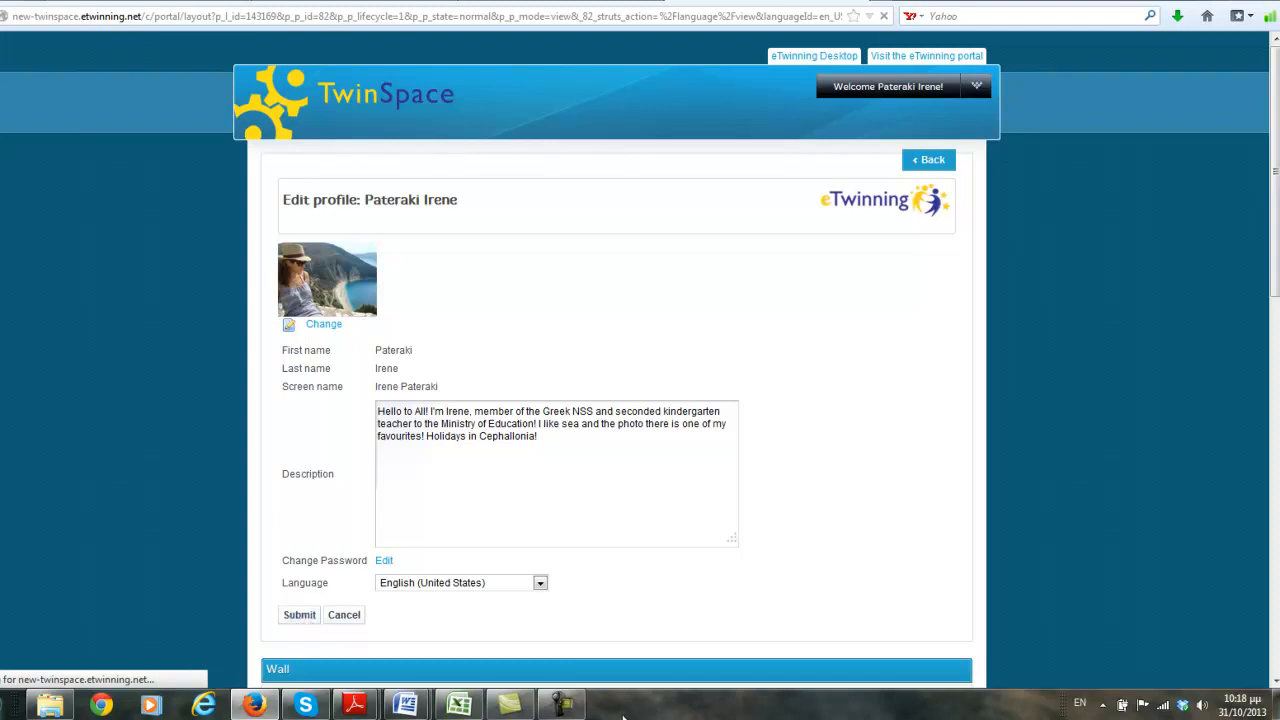
pyautogui.click(575, 709)
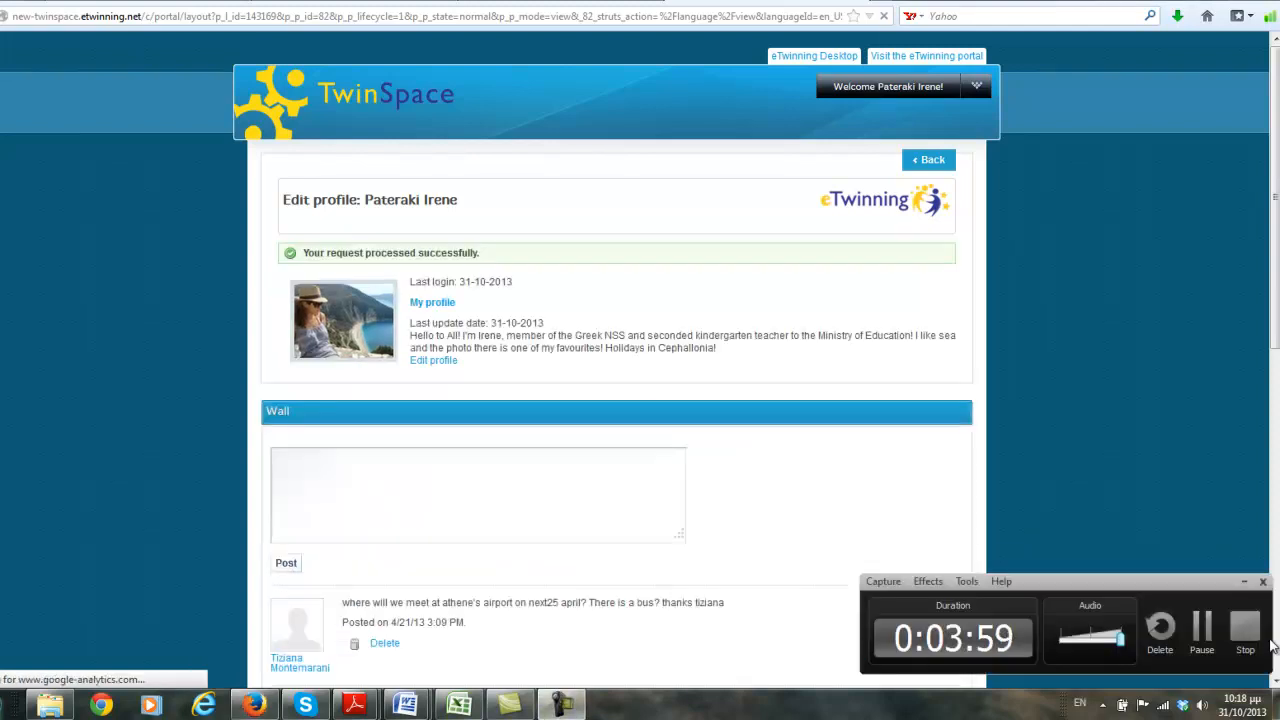